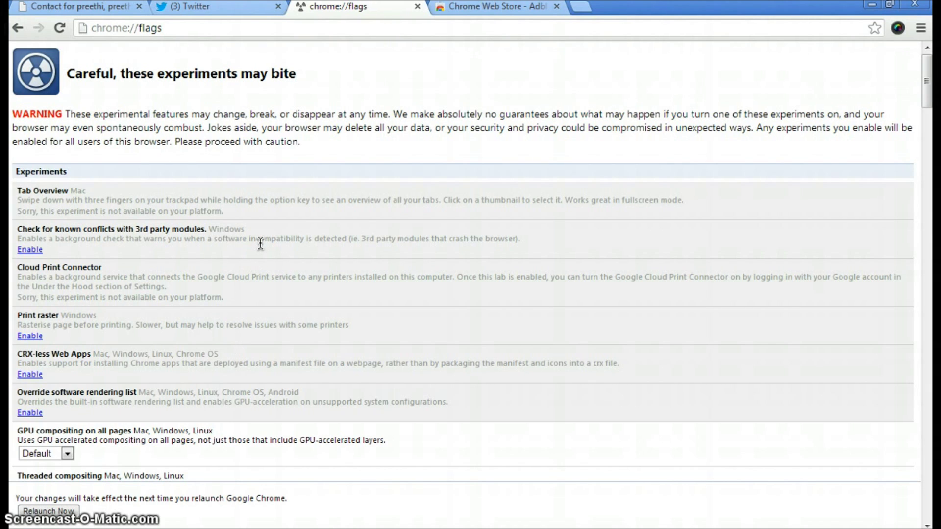
# Load the chrome://flags experiments page, correcting the mistyped address
pyautogui.click(183, 33)
pyautogui.click(130, 29)
pyautogui.moveTo(171, 27); pyautogui.dragTo(148, 33)
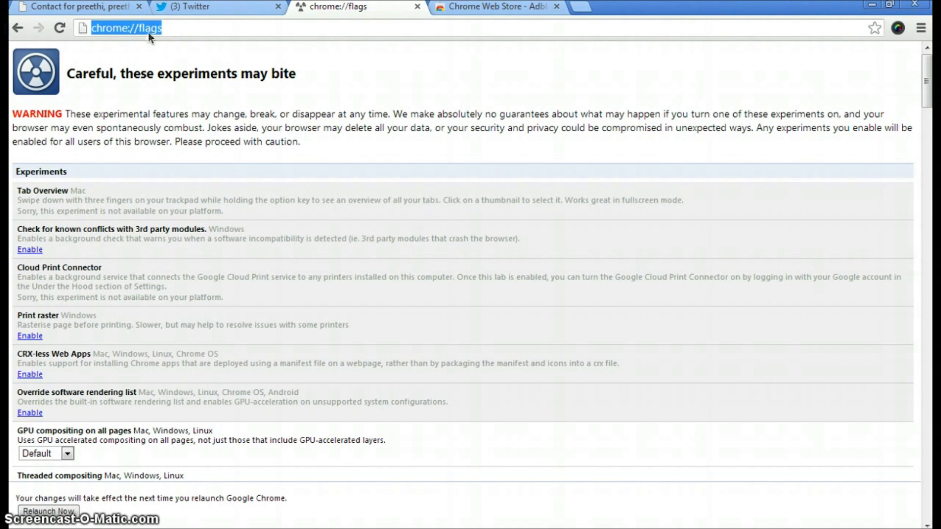
pyautogui.click(150, 34)
pyautogui.hotkey('ctrl', 'a')
pyautogui.write('about')
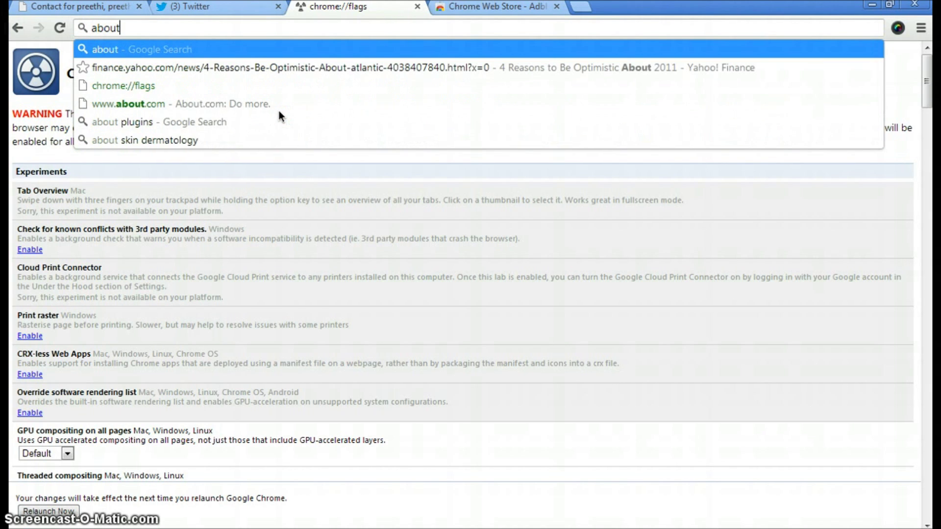
pyautogui.write(':flag')
pyautogui.press('Return')
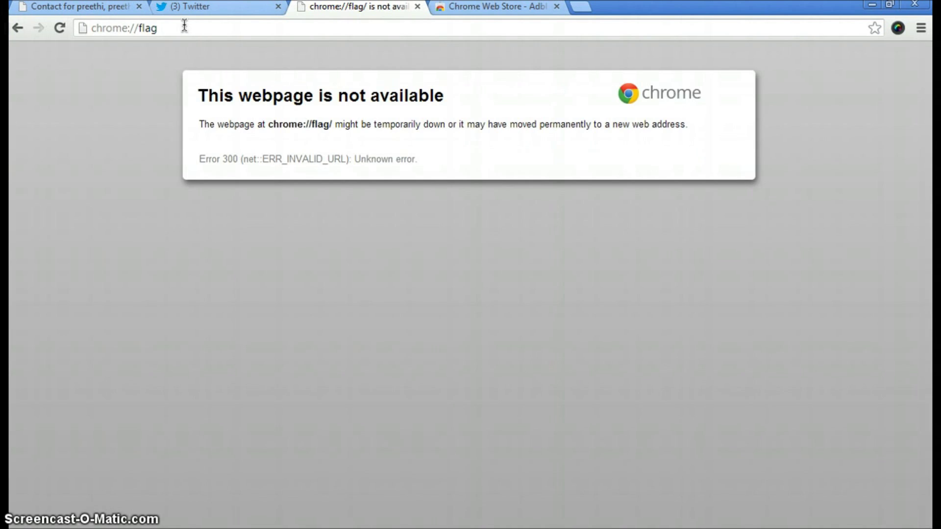
pyautogui.click(174, 30)
pyautogui.write('s')
pyautogui.press('Return')
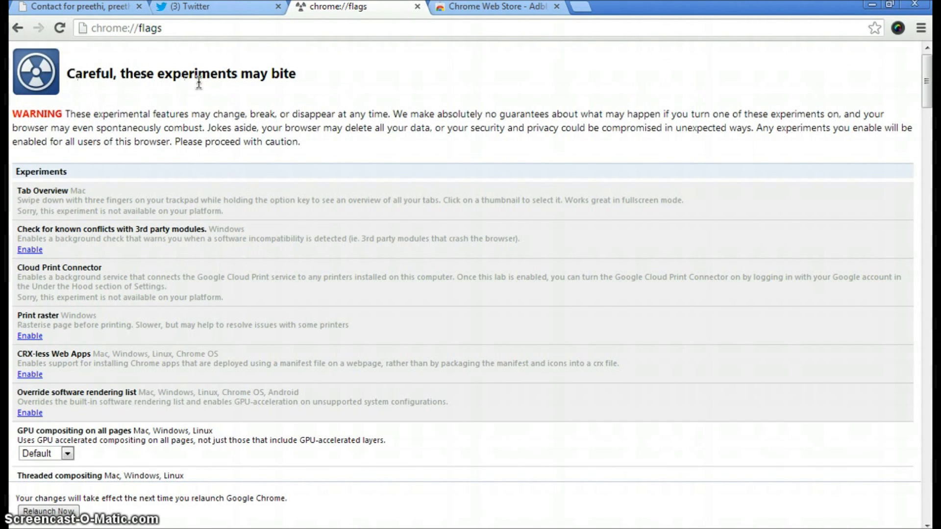
pyautogui.moveTo(156, 80); pyautogui.dragTo(297, 75)
pyautogui.moveTo(157, 74); pyautogui.dragTo(247, 73)
pyautogui.click(241, 75)
pyautogui.scroll(-3, 274, 254)
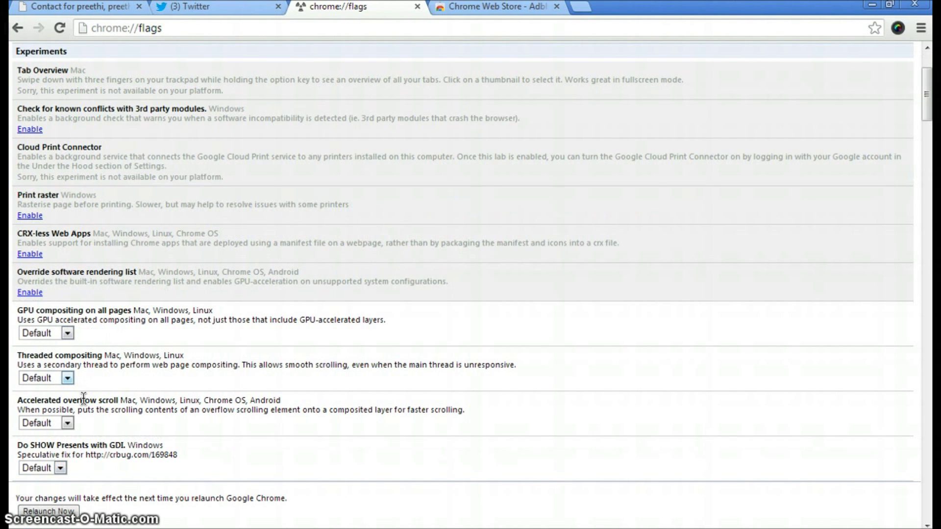
pyautogui.scroll(-3, 114, 327)
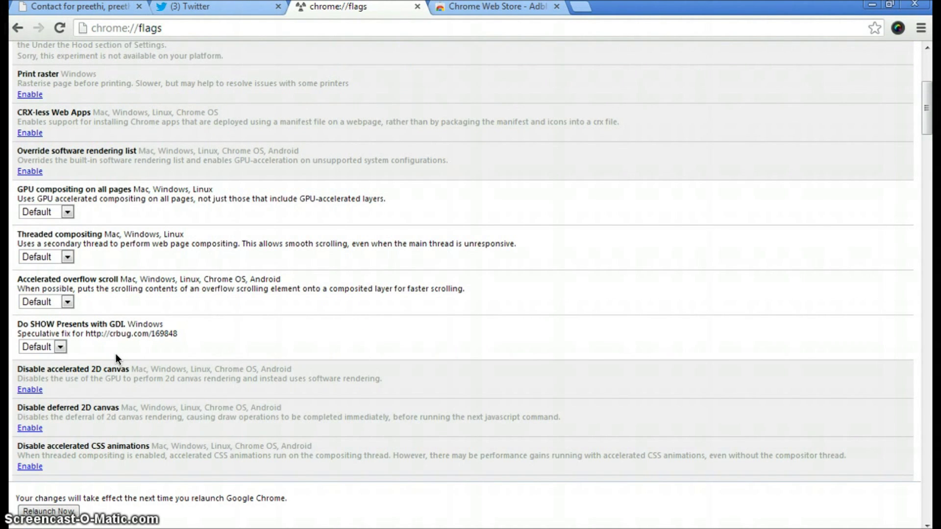
pyautogui.scroll(-3, 115, 354)
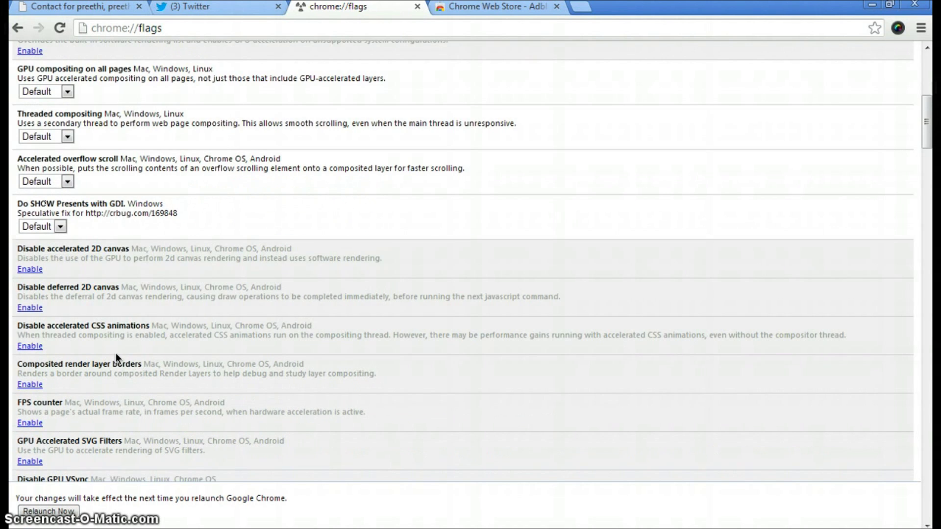
pyautogui.scroll(-6, 115, 353)
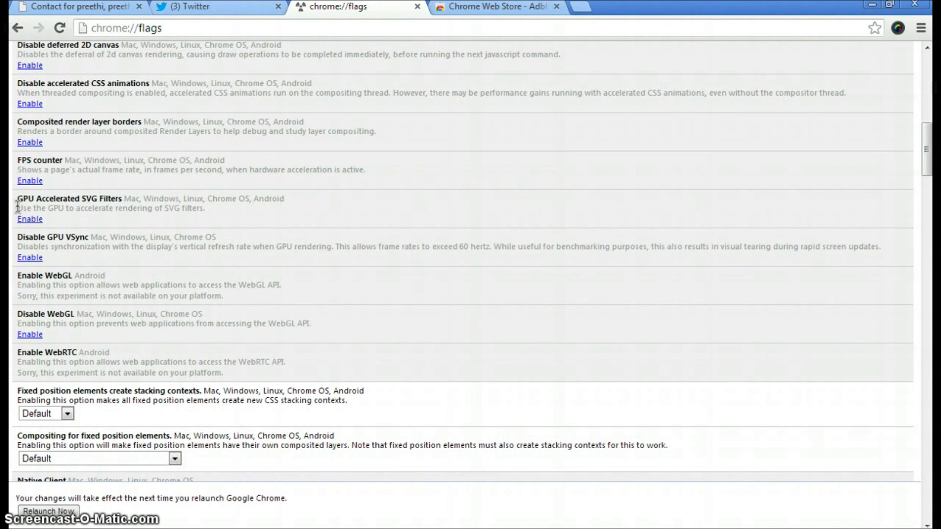
# Enable GPU Accelerated SVG Filters, then switch to the Adblock Plus Web Store results tab
pyautogui.moveTo(17, 198); pyautogui.dragTo(121, 199)
pyautogui.click(120, 200)
pyautogui.tripleClick(70, 204)
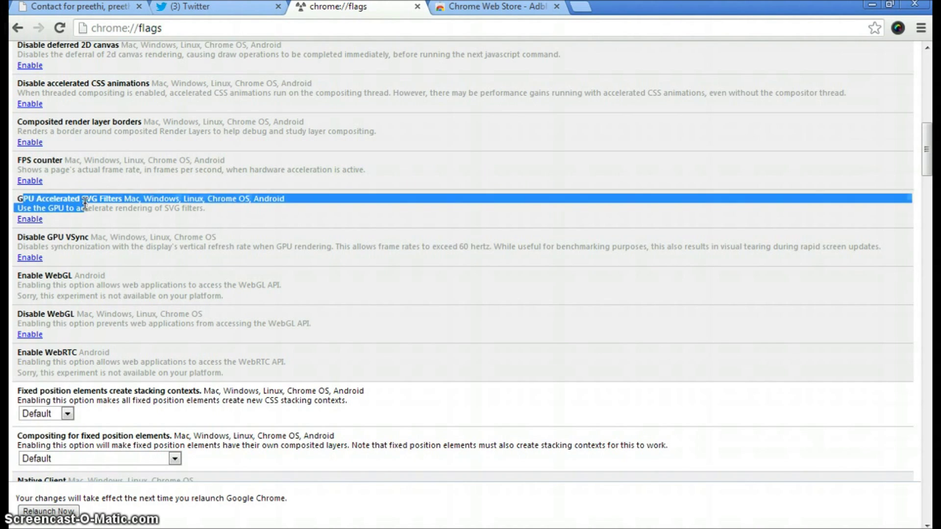
pyautogui.click(87, 204)
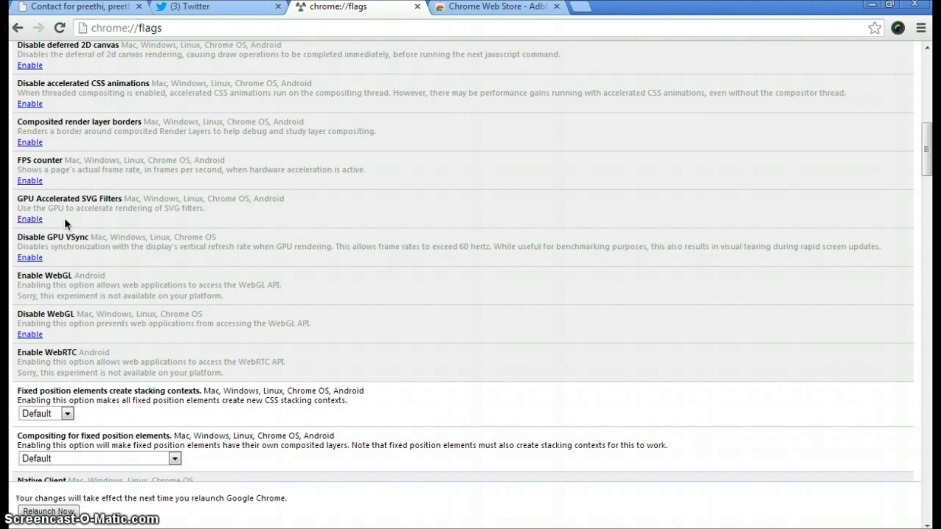
pyautogui.click(31, 219)
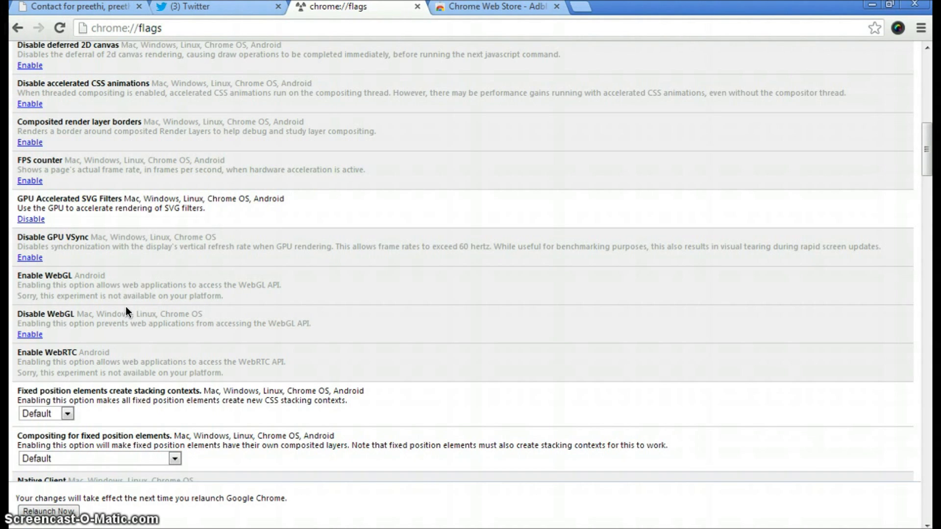
pyautogui.click(489, 7)
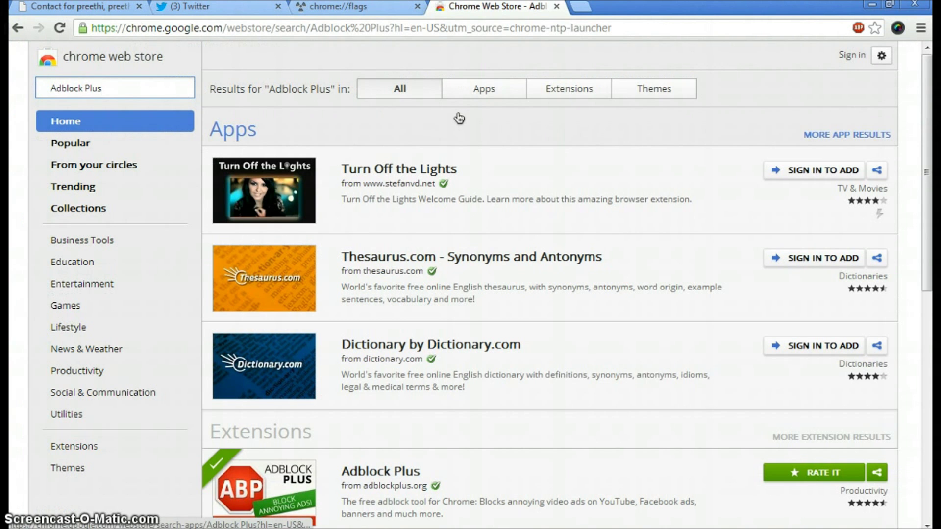
# Filter the Adblock Plus results to extensions, add Adblock Plus, and close its details dialog
pyautogui.doubleClick(169, 28)
pyautogui.click(213, 28)
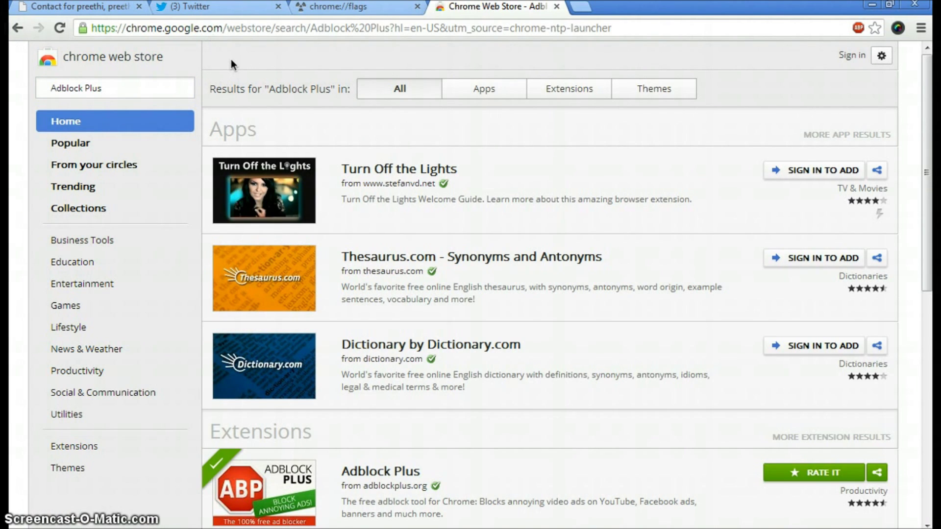
pyautogui.moveTo(140, 88); pyautogui.dragTo(81, 92)
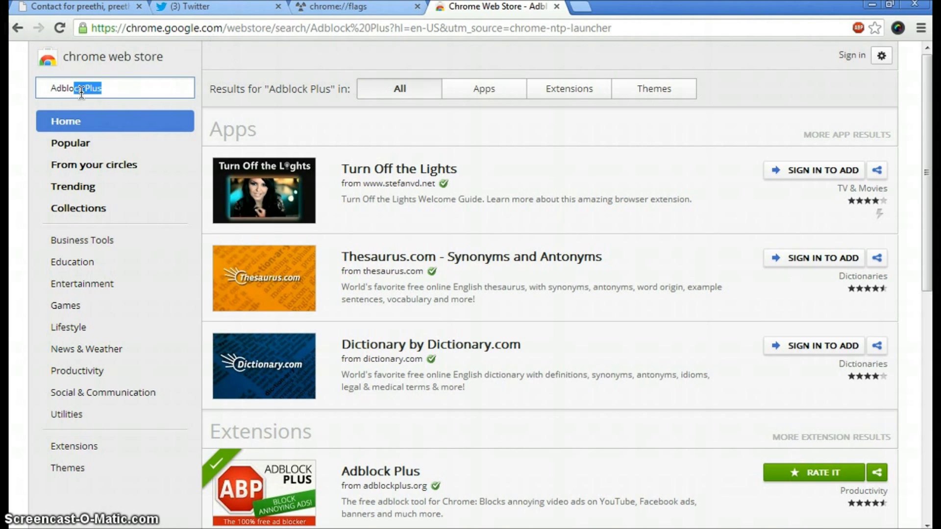
pyautogui.click(109, 88)
pyautogui.click(574, 91)
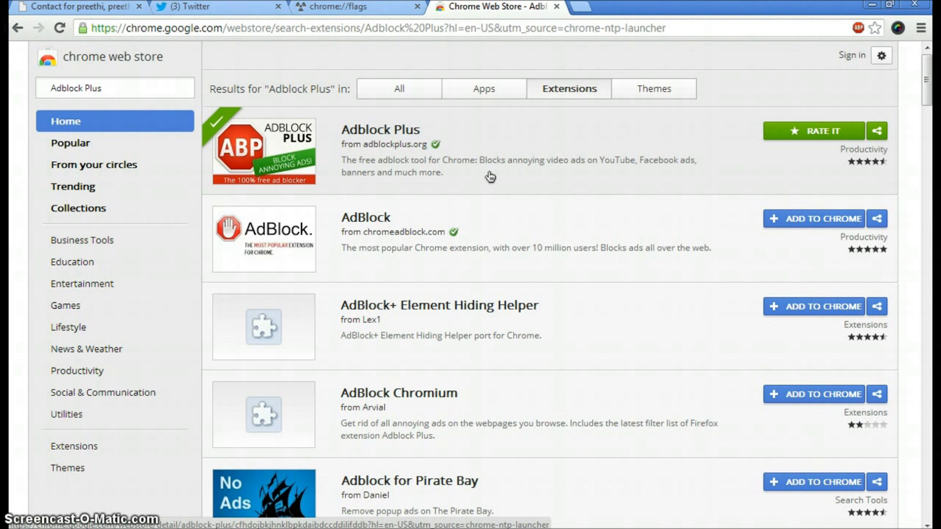
pyautogui.click(489, 176)
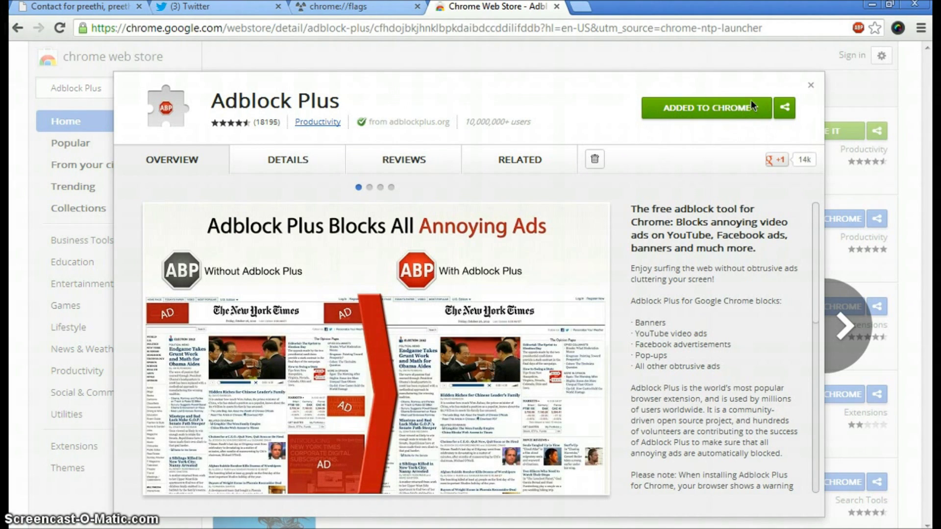
pyautogui.click(811, 87)
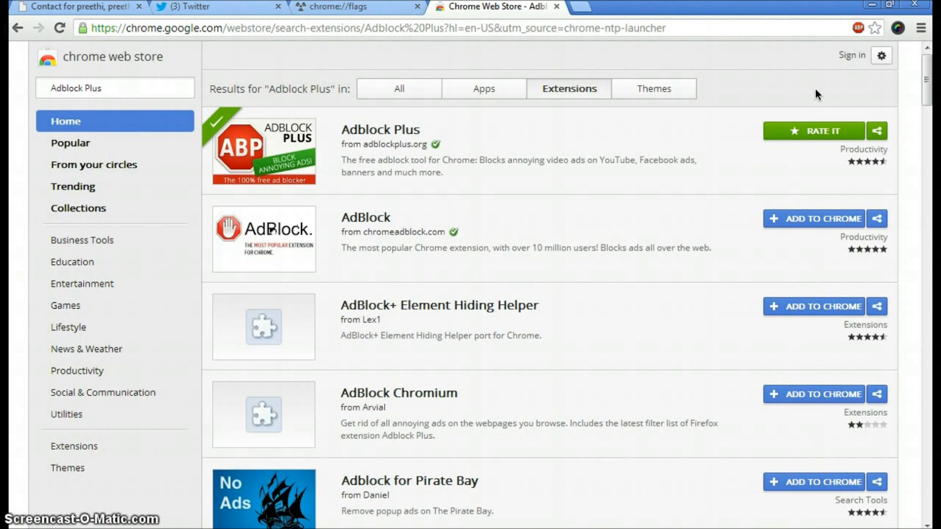
pyautogui.click(855, 27)
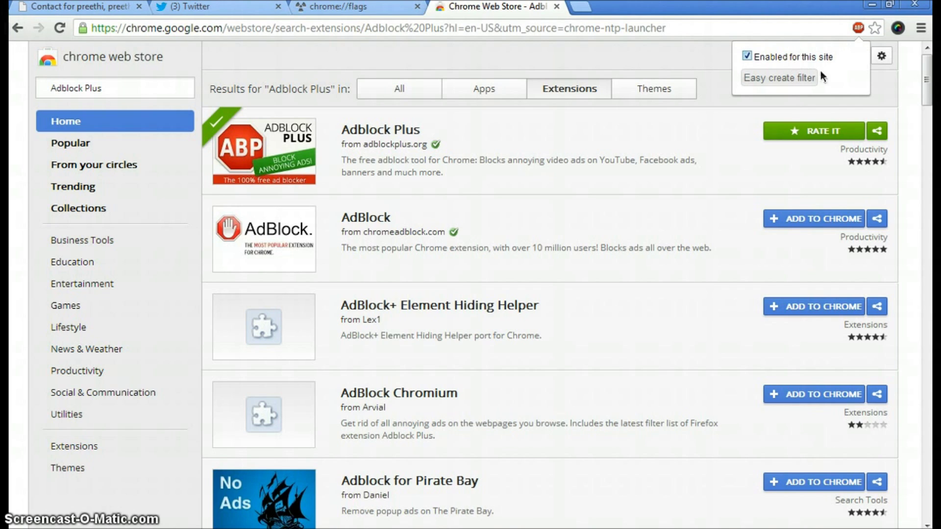
pyautogui.doubleClick(793, 54)
pyautogui.click(807, 57)
pyautogui.click(857, 27)
pyautogui.rightClick(858, 28)
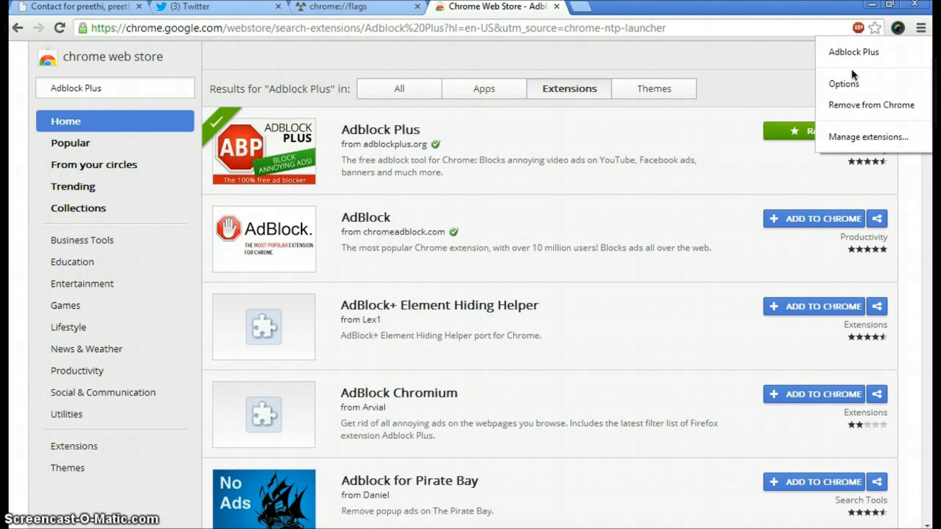
pyautogui.click(739, 55)
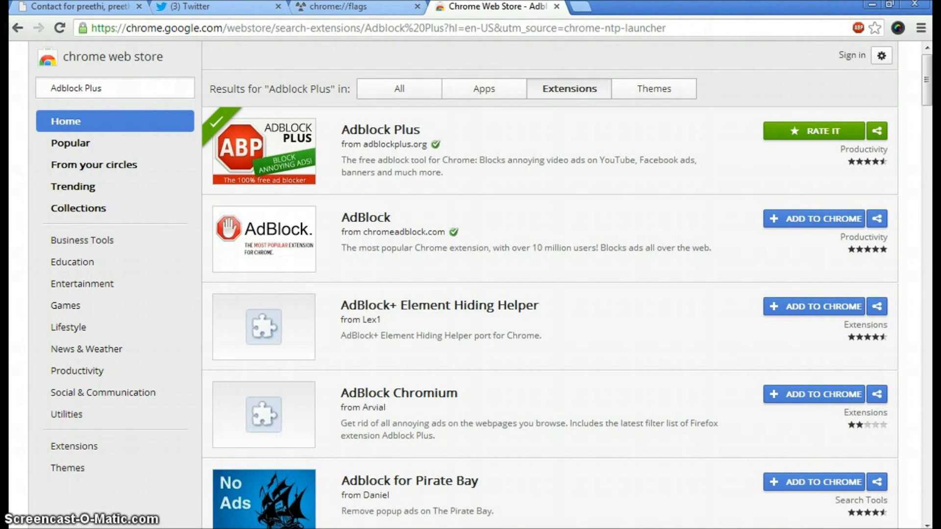
# From the flags tab, visit About Google Chrome (version 26.0.1410.64), then open Settings
pyautogui.click(383, 10)
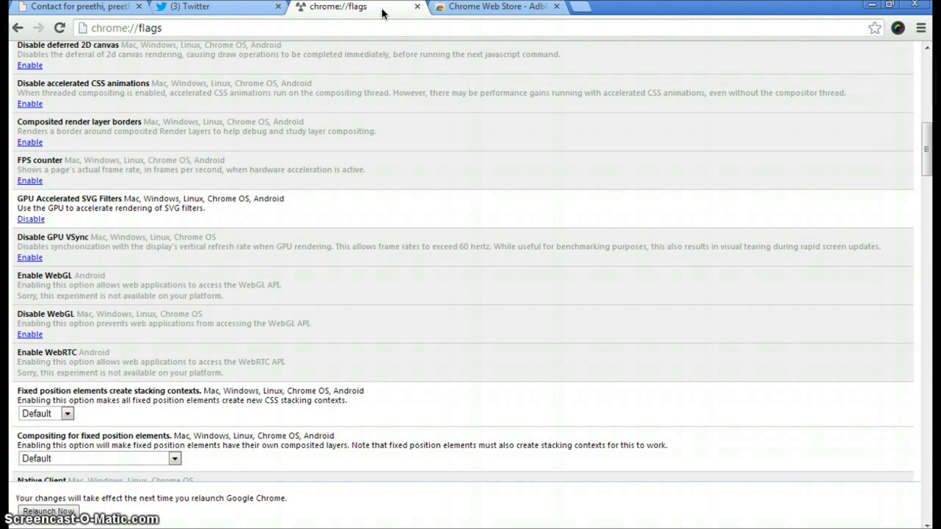
pyautogui.click(919, 28)
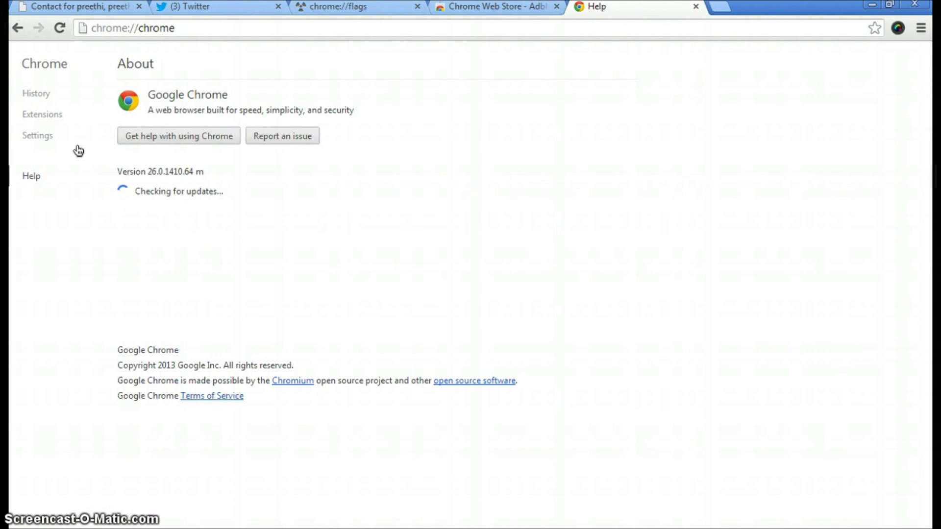
pyautogui.click(38, 136)
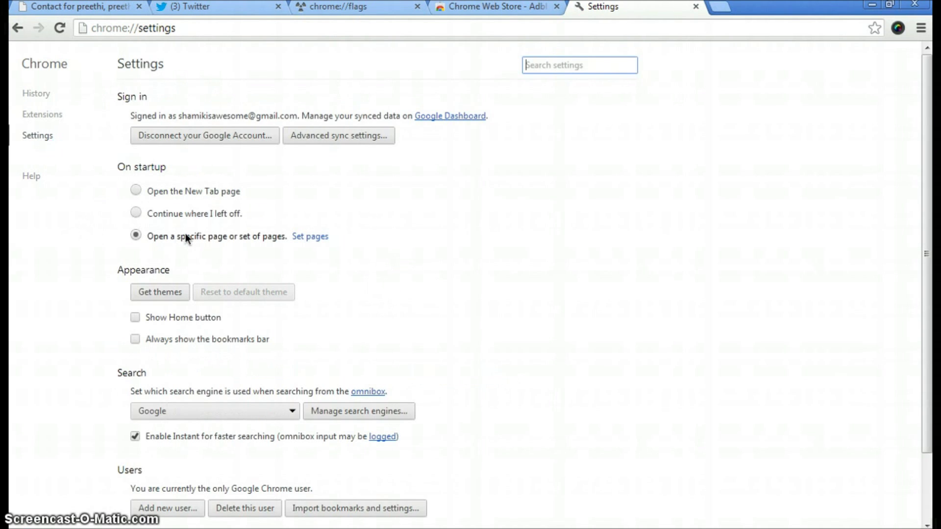
pyautogui.scroll(-2, 185, 236)
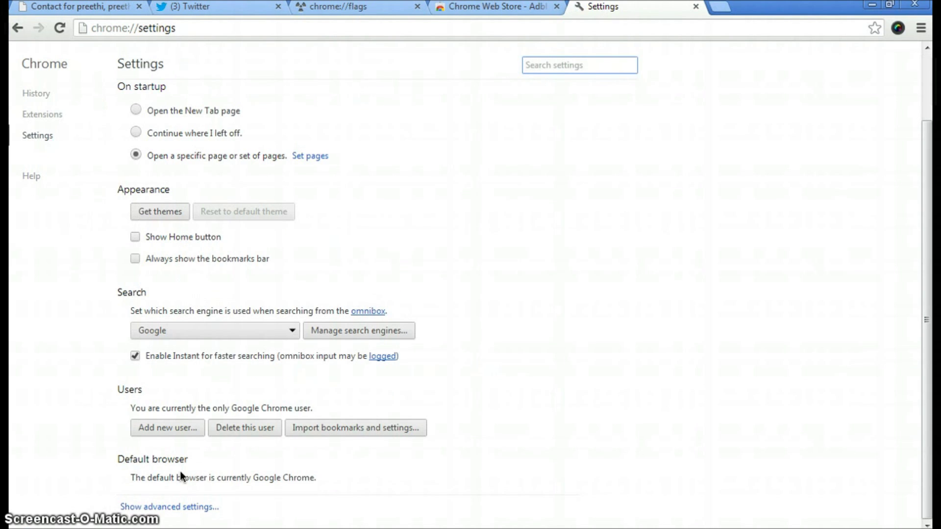
# Show advanced settings and uncheck 'Use a web service to help resolve navigation errors'
pyautogui.click(132, 514)
pyautogui.scroll(-5, 320, 409)
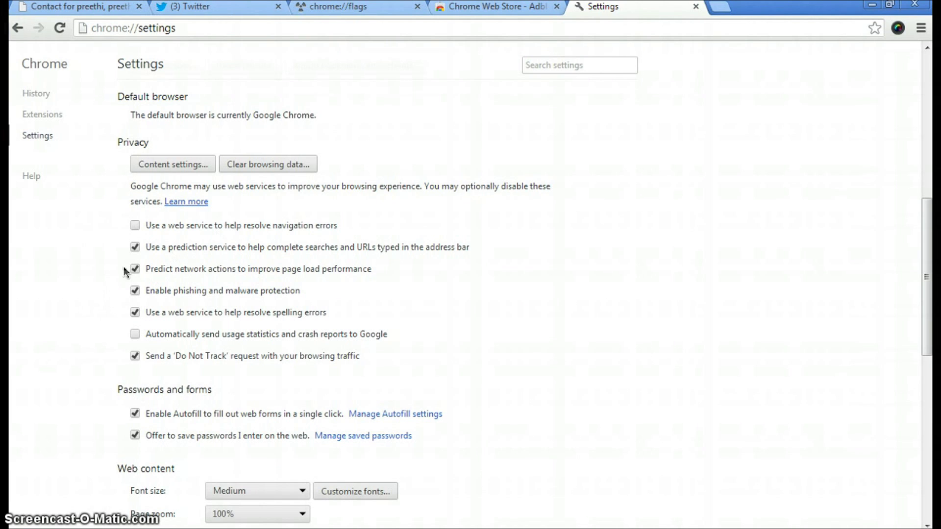
pyautogui.moveTo(314, 225); pyautogui.dragTo(144, 225)
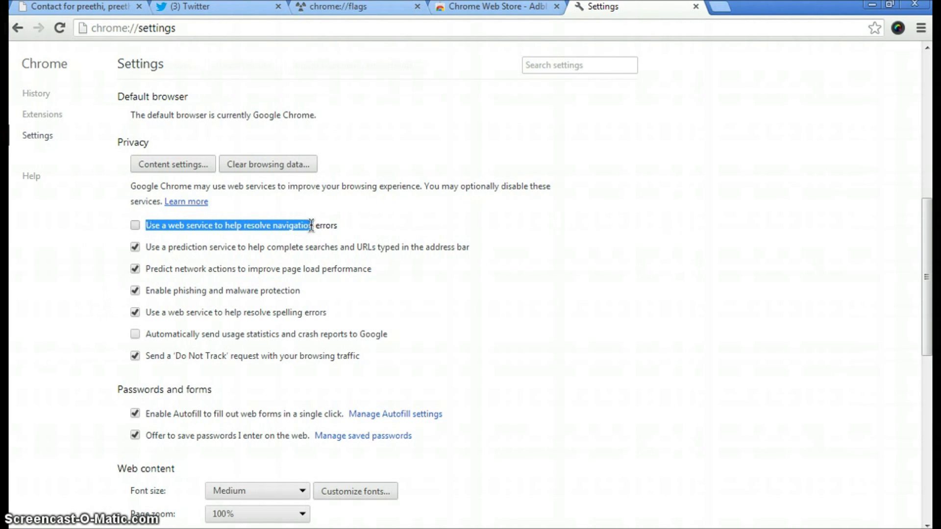
pyautogui.click(134, 225)
pyautogui.click(135, 226)
pyautogui.click(623, 311)
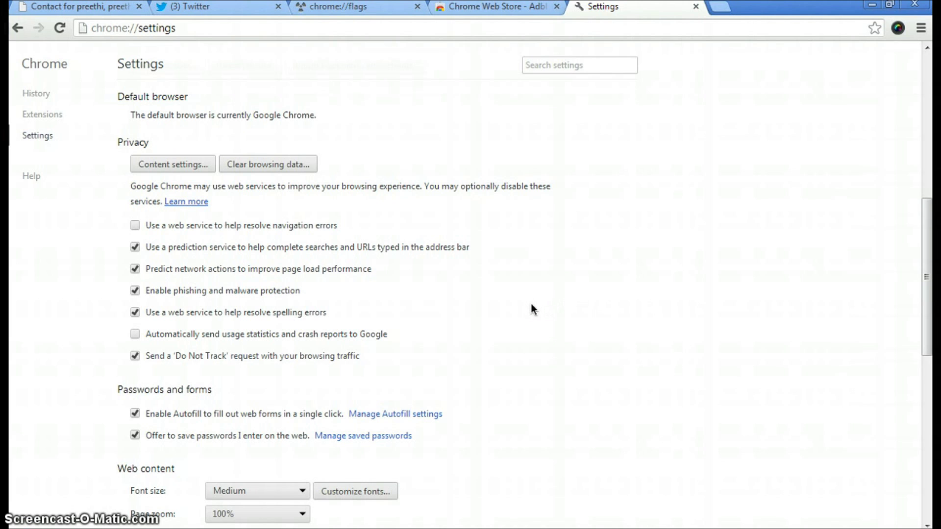
# Cycle through the Web Store and settings tabs, ending on chrome://flags showing the relaunch notice
pyautogui.click(344, 13)
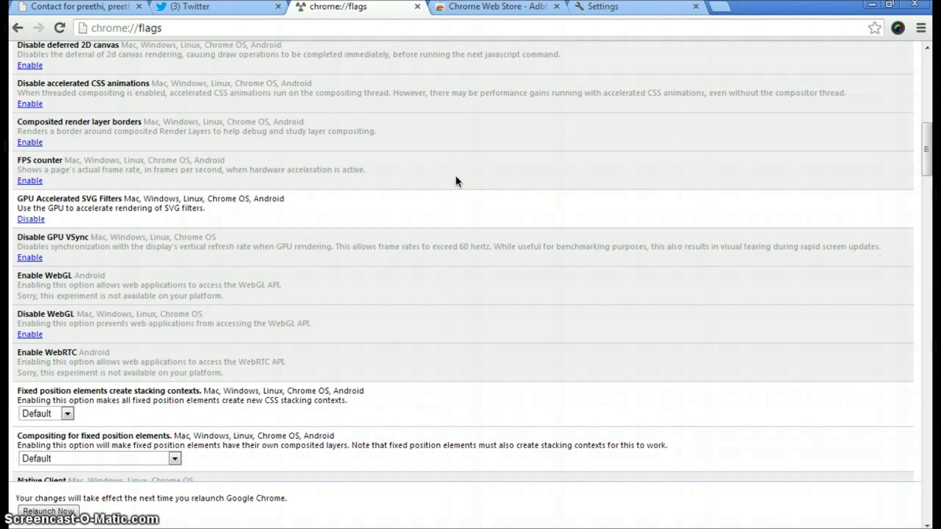
pyautogui.click(509, 9)
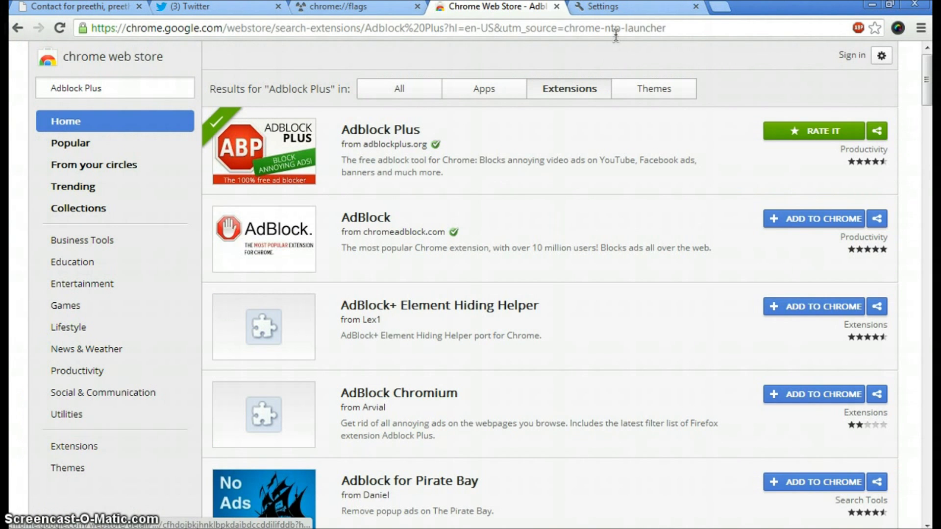
pyautogui.click(618, 9)
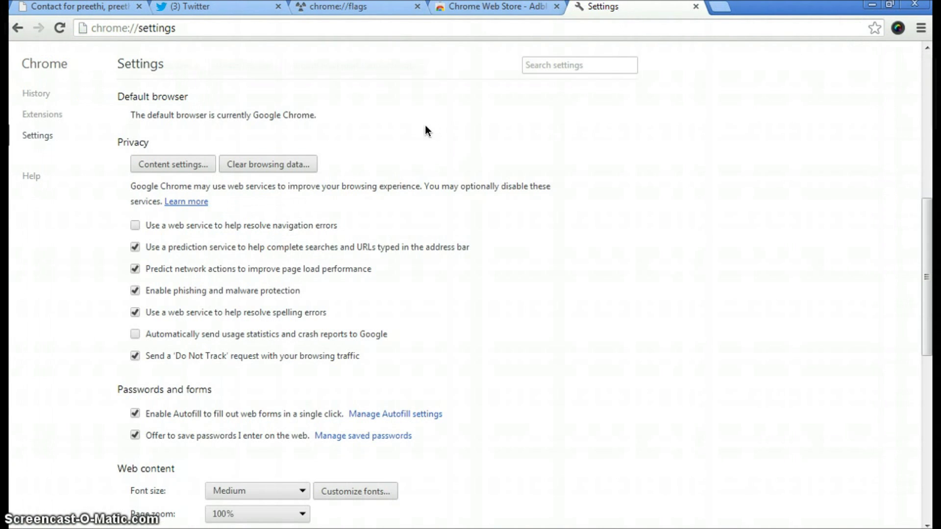
pyautogui.click(384, 9)
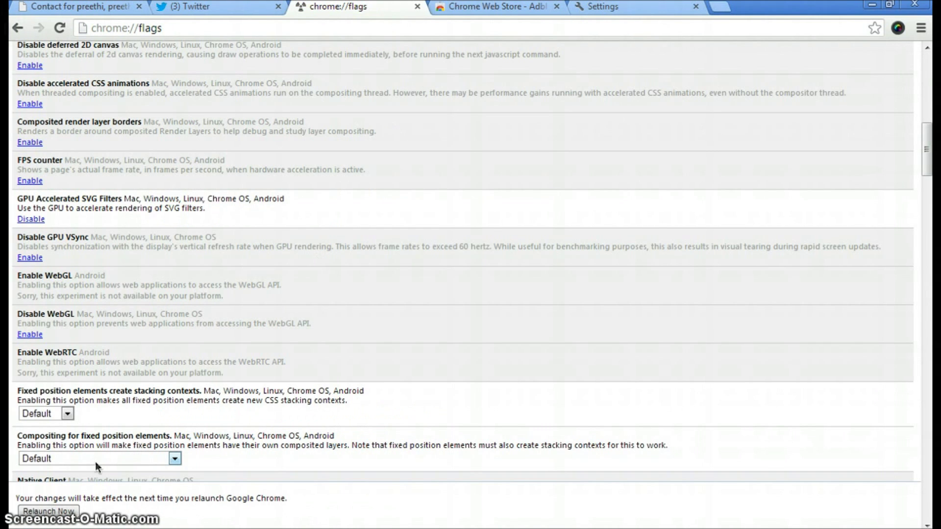
pyautogui.moveTo(18, 498); pyautogui.dragTo(269, 499)
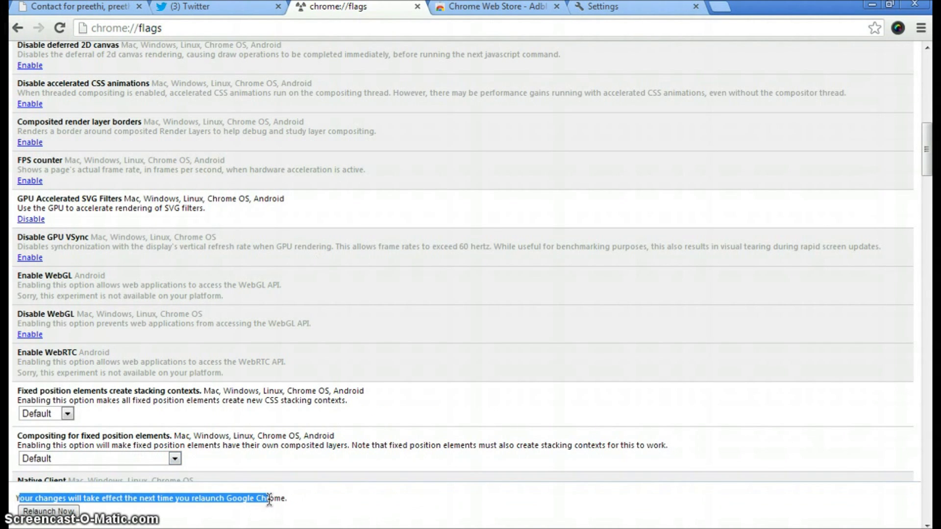
pyautogui.click(269, 499)
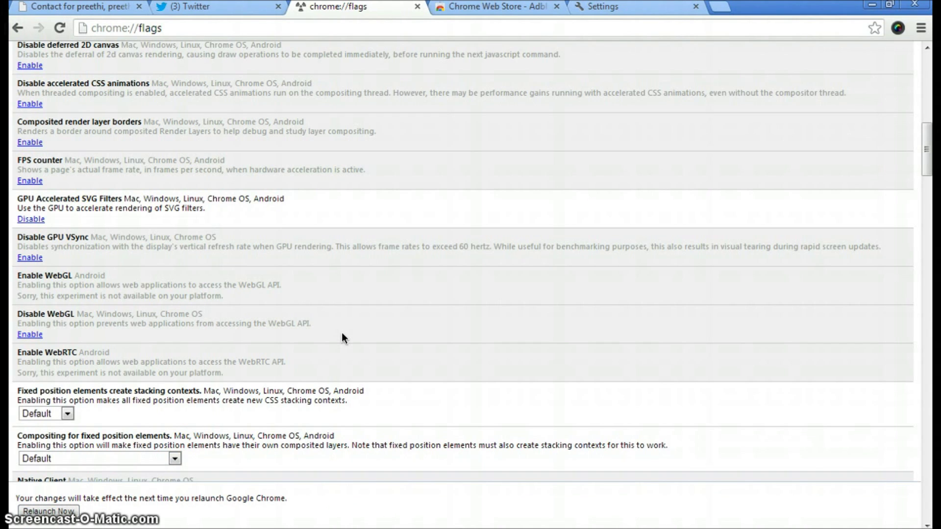